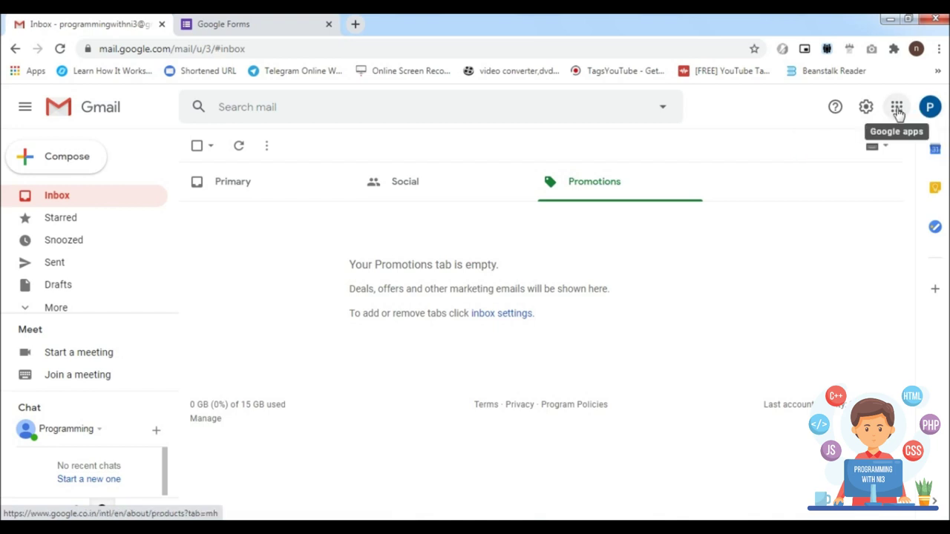
Look through the list of Google apps and open the page with more Google products.
click(896, 108)
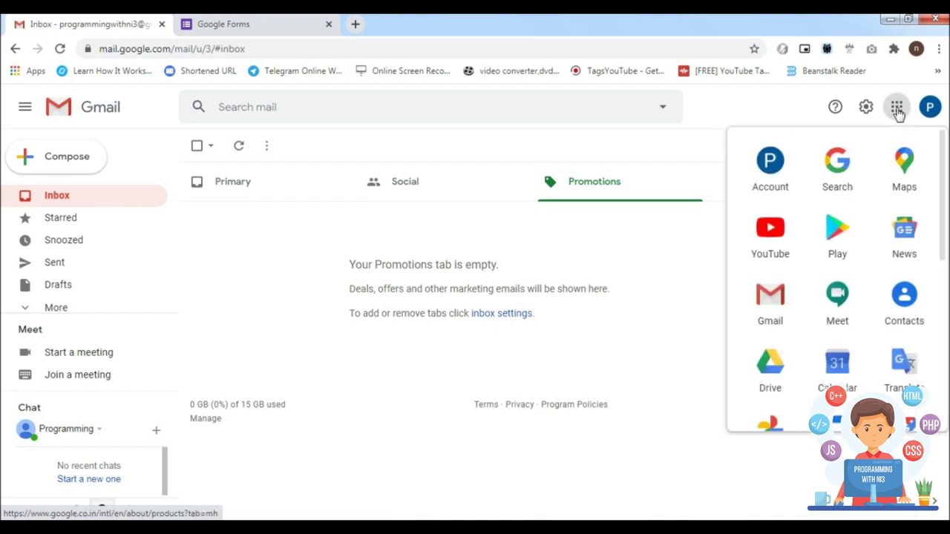
drag(942, 206, 943, 339)
scroll(837, 297, up, 4)
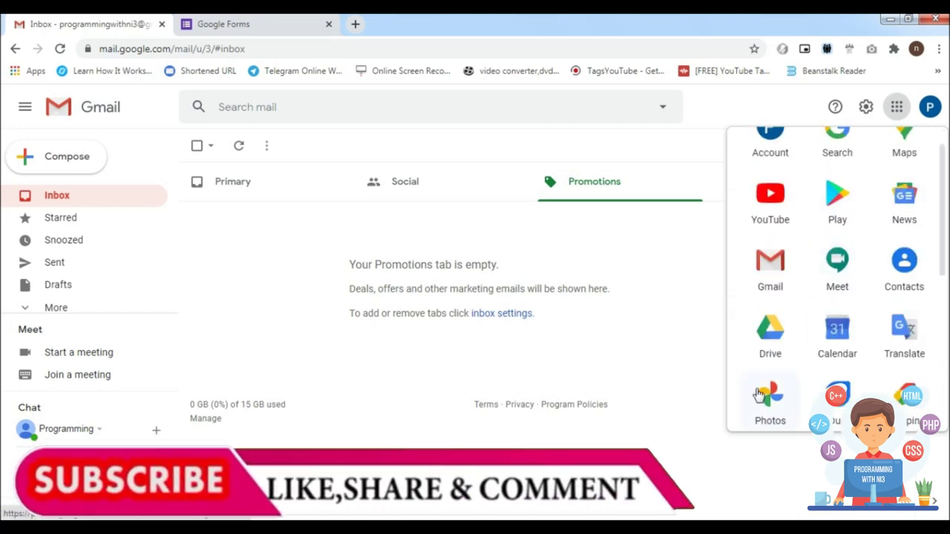
drag(943, 212, 940, 425)
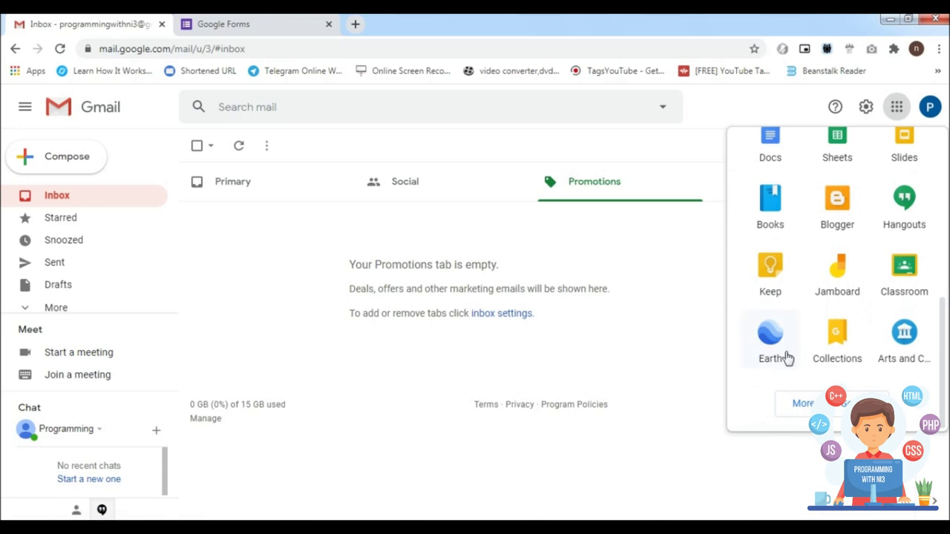
click(803, 409)
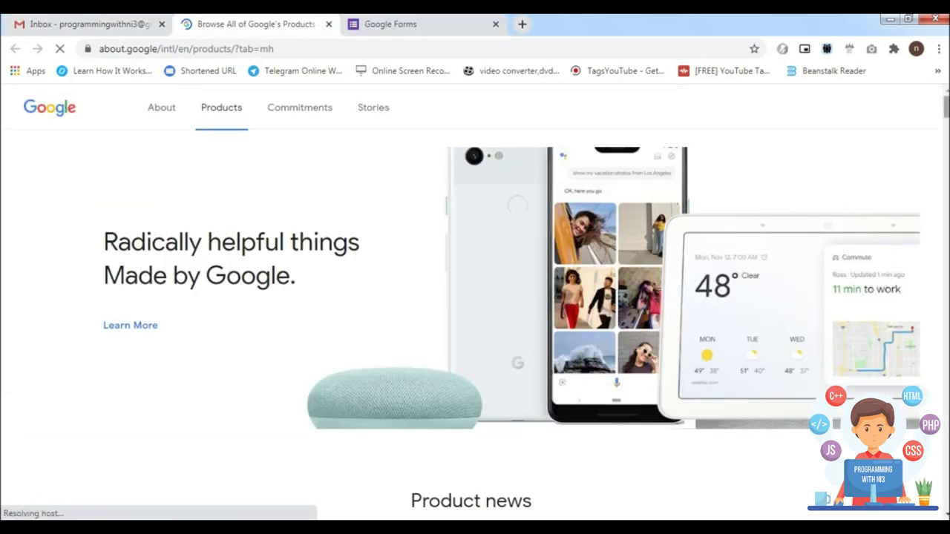
Find Forms in the All products section of the Google products page.
scroll(923, 153, down, 15)
scroll(475, 297, down, 20)
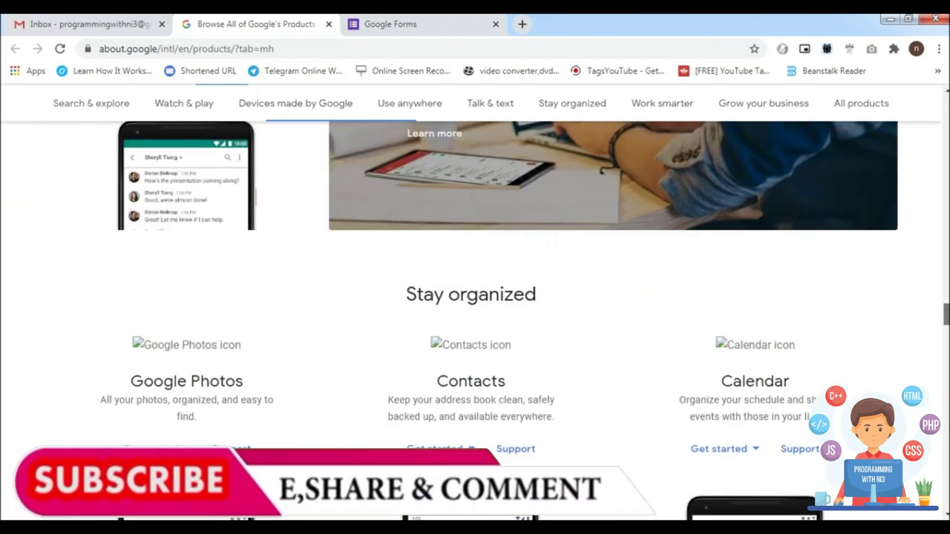
scroll(474, 297, down, 4)
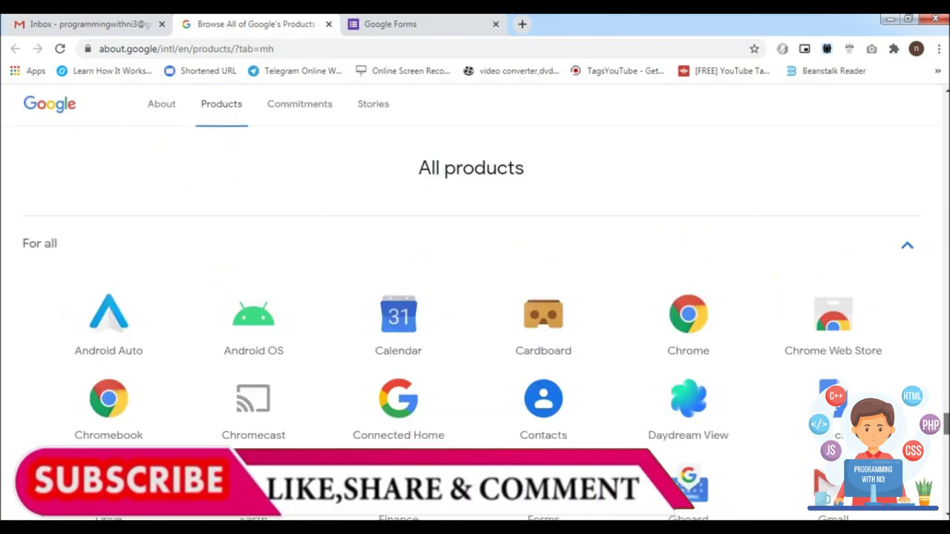
scroll(474, 296, up, 2)
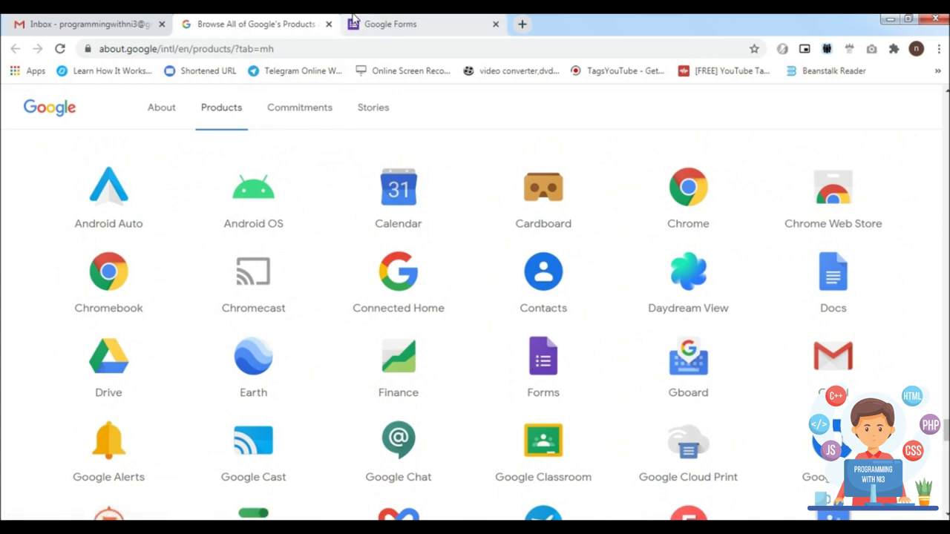
Switch to Google Forms and create a form from the Contact Information template, declining the introductory tour.
click(382, 22)
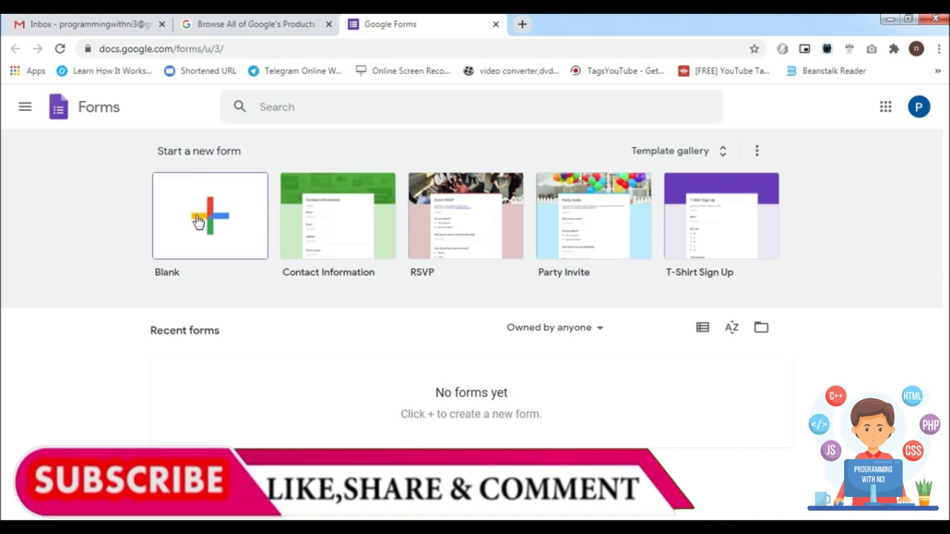
click(327, 221)
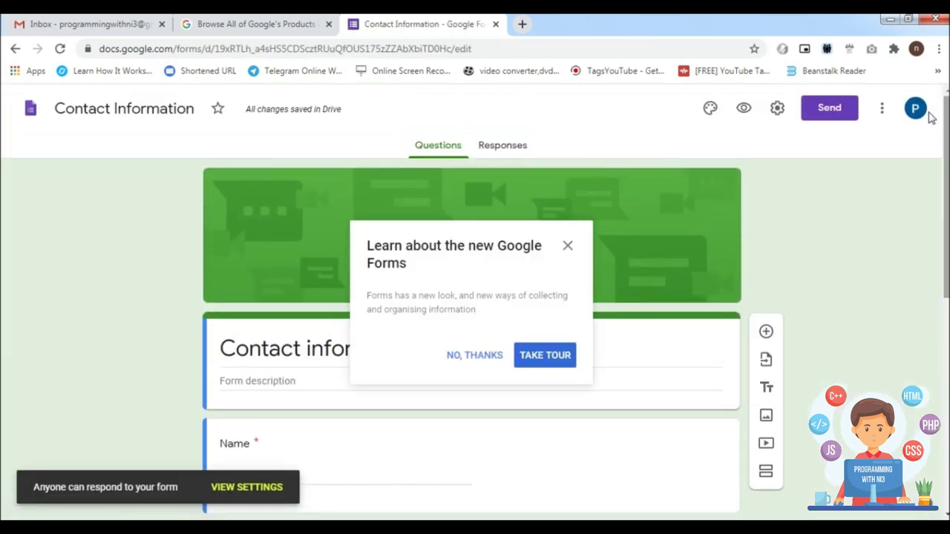
click(455, 354)
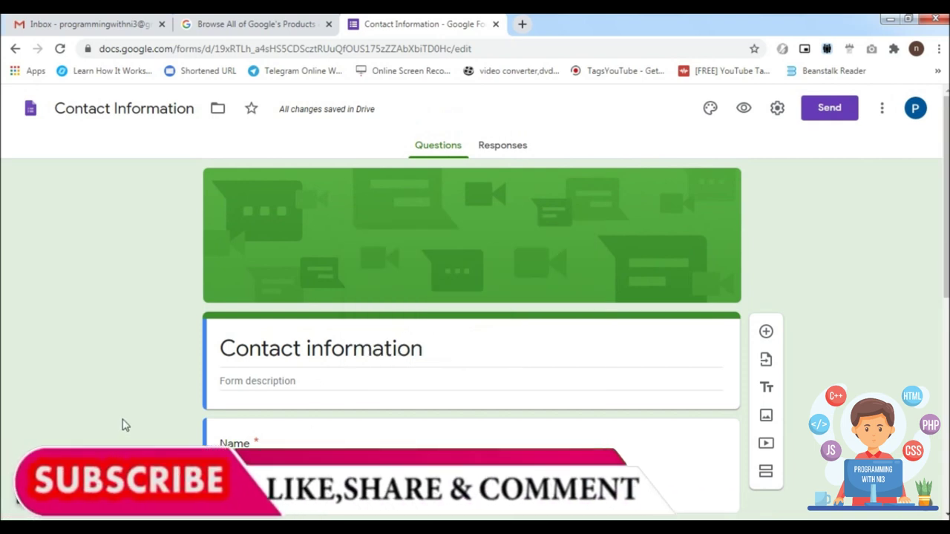
Stop the Contact Information form from accepting responses and view the further options for its responses.
click(502, 151)
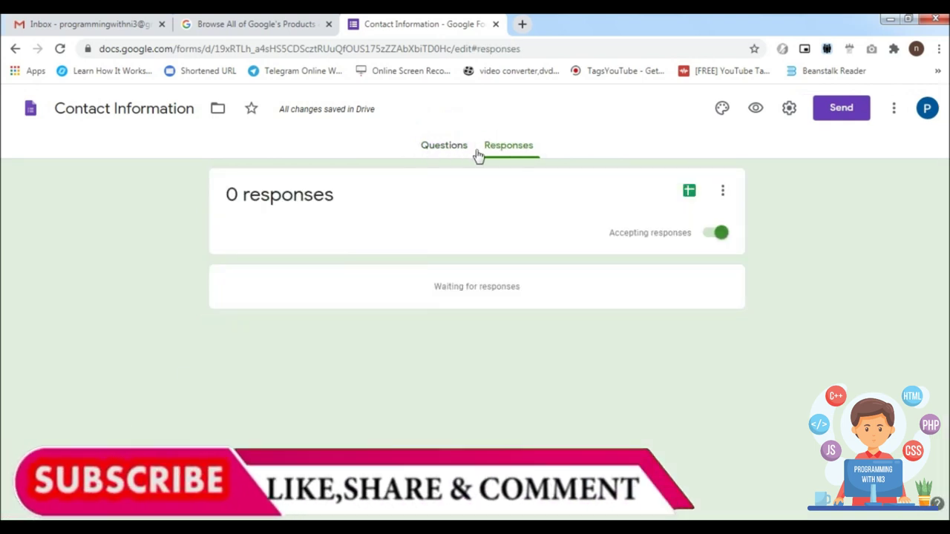
click(443, 151)
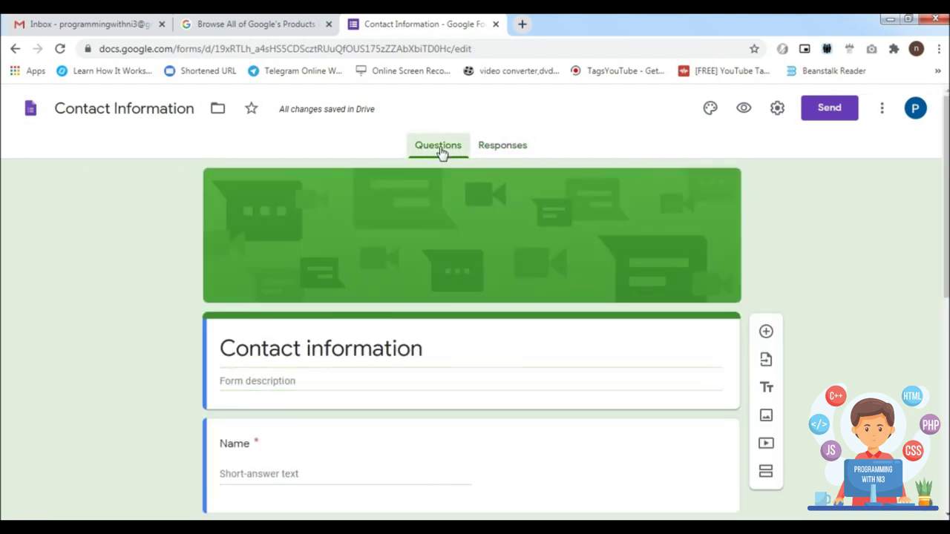
click(502, 149)
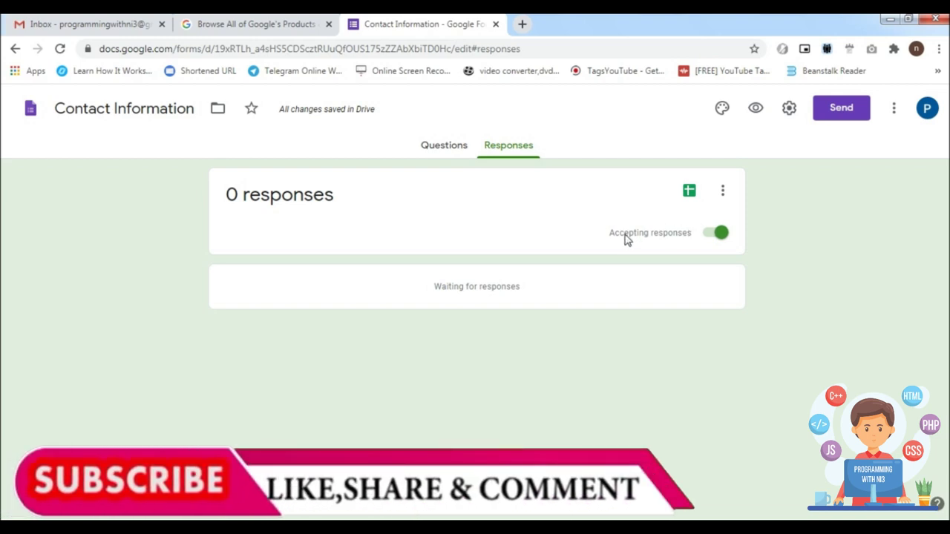
click(709, 234)
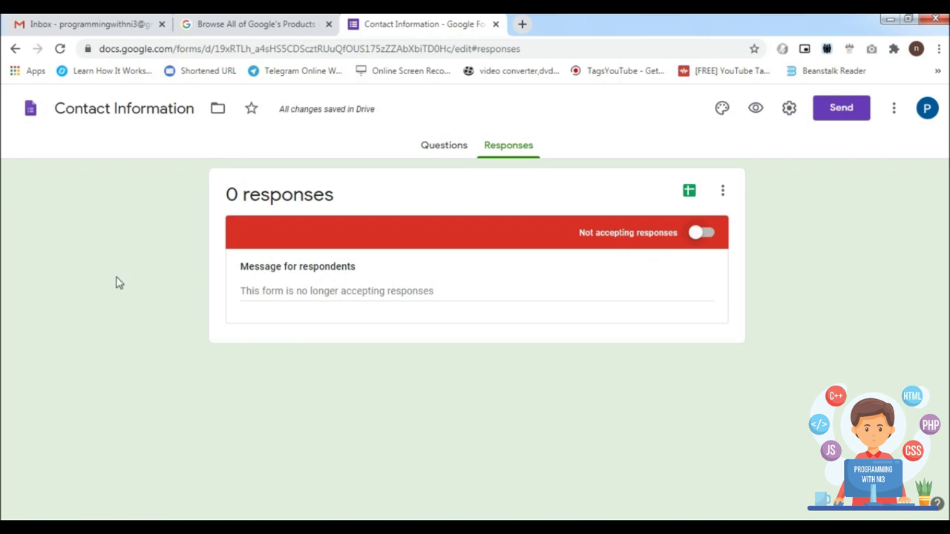
click(358, 289)
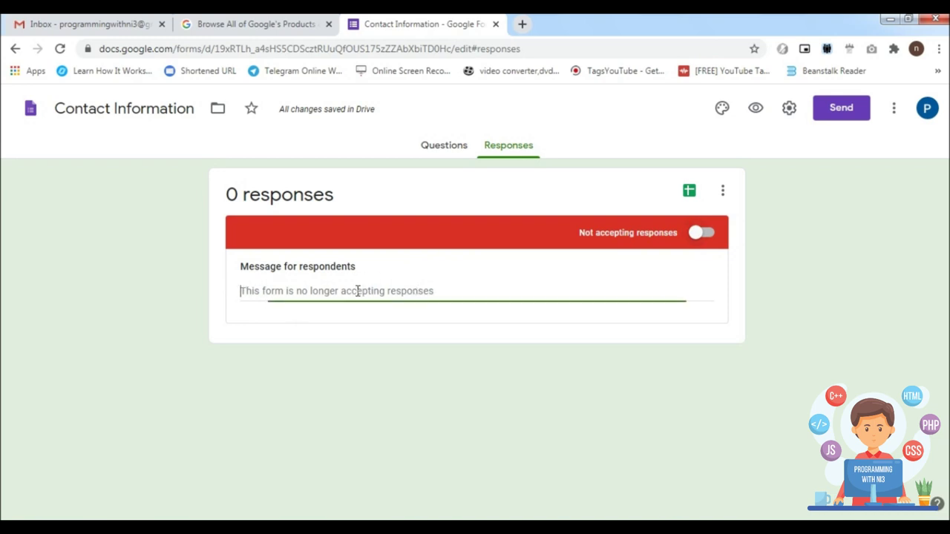
click(364, 335)
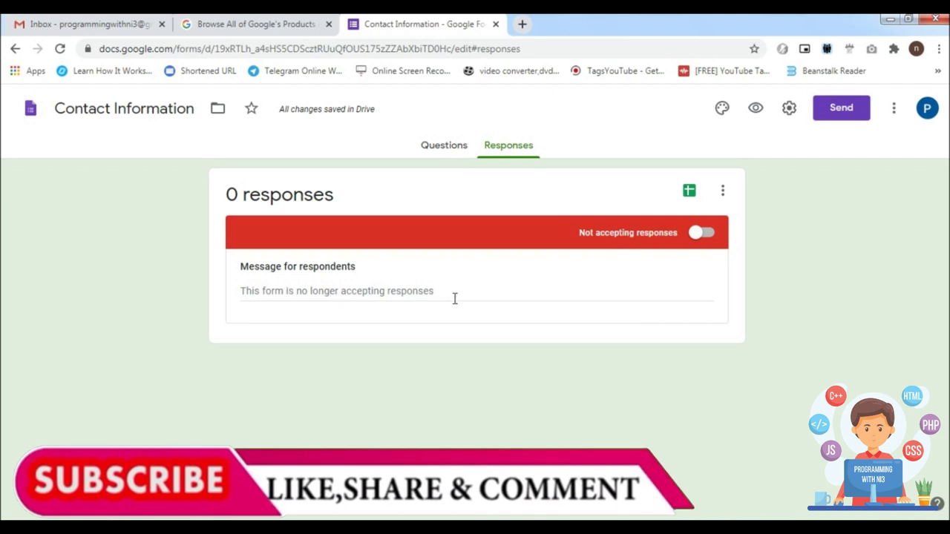
click(723, 193)
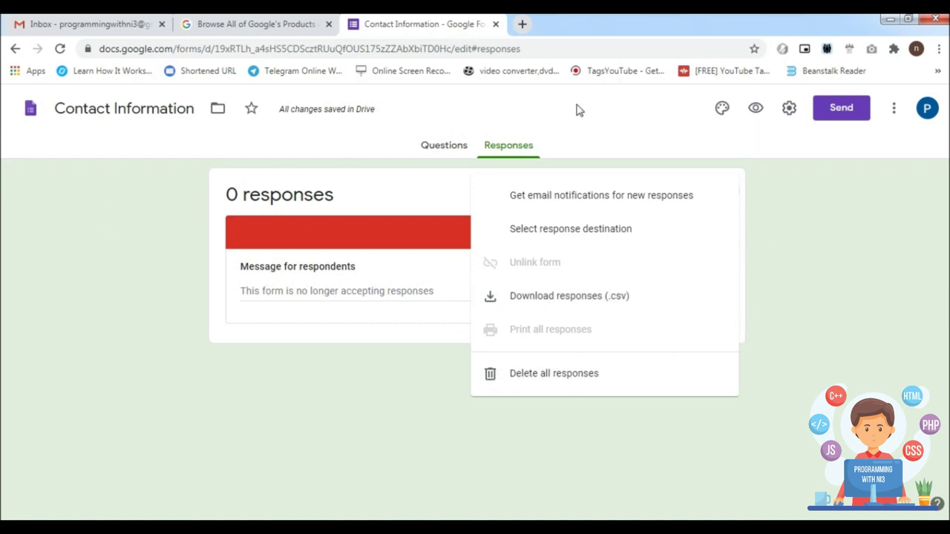
click(792, 243)
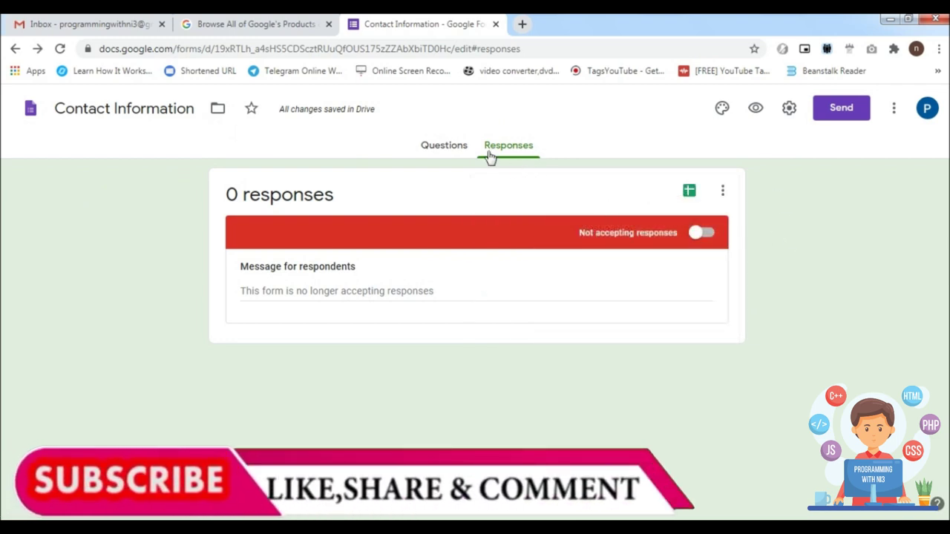
Return to the Forms home page and reopen the Contact Information form from the recent forms, dismissing the tip.
click(30, 112)
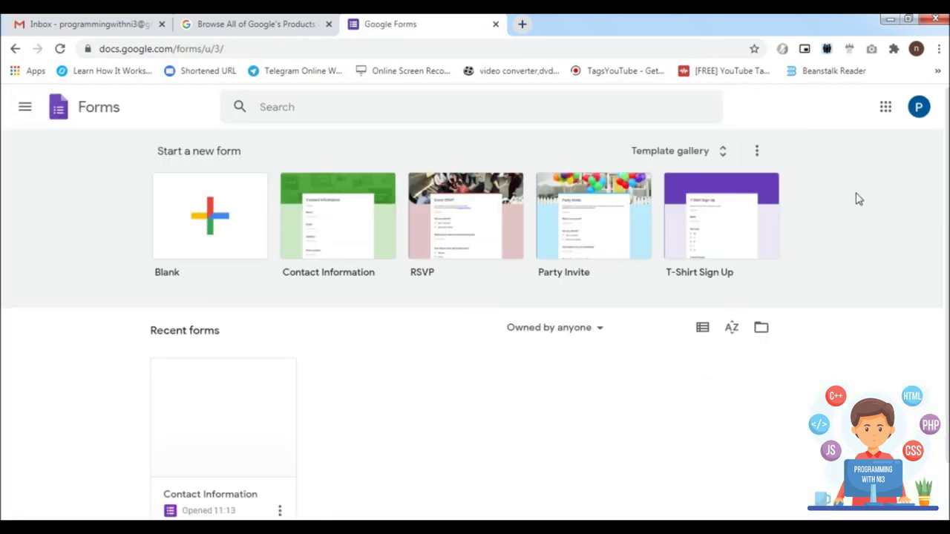
scroll(859, 199, down, 1)
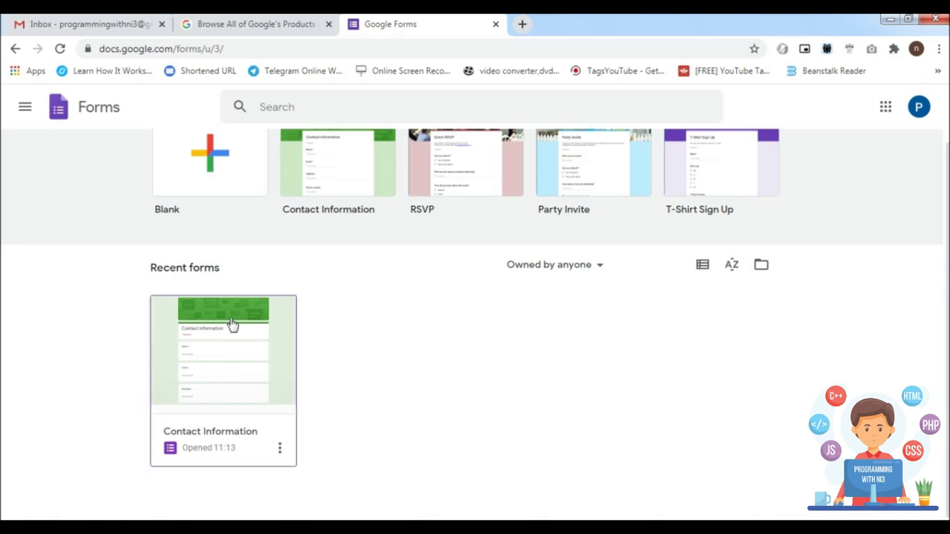
click(279, 449)
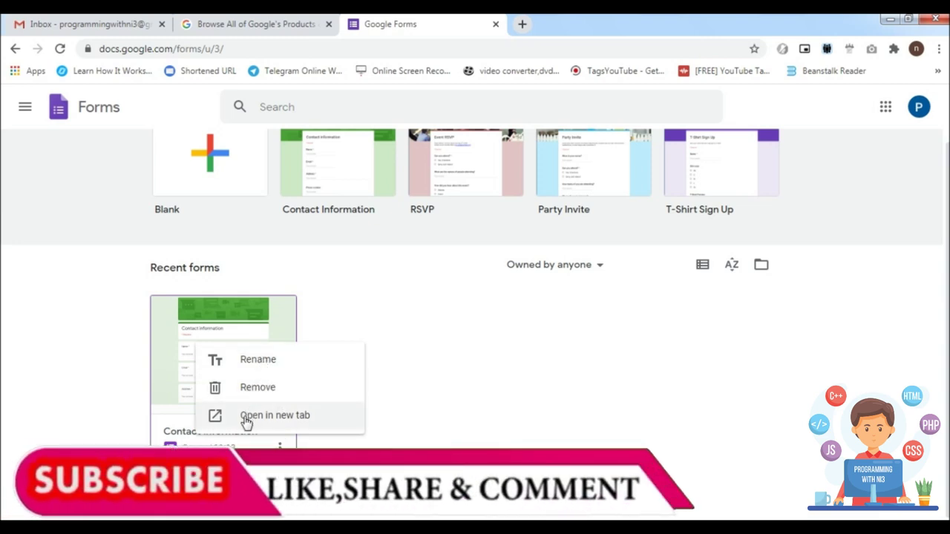
click(259, 308)
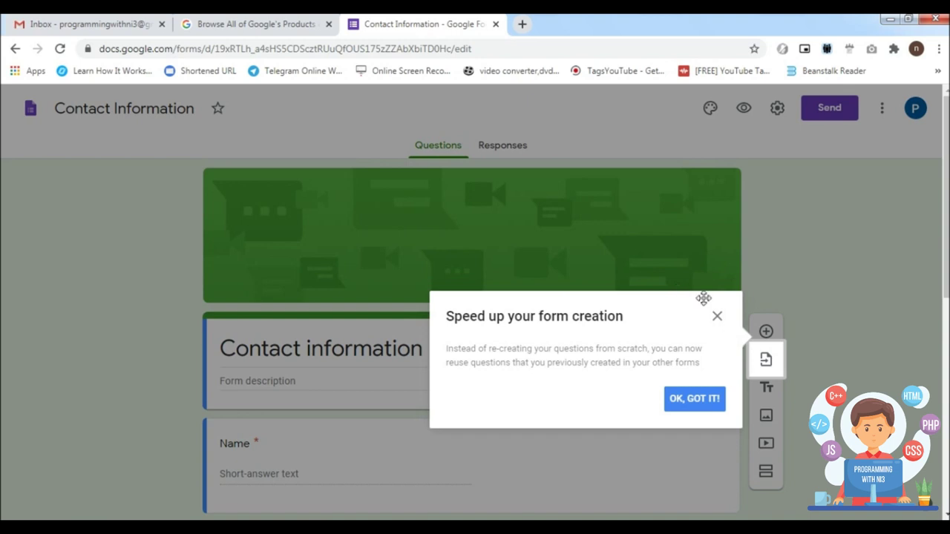
click(716, 316)
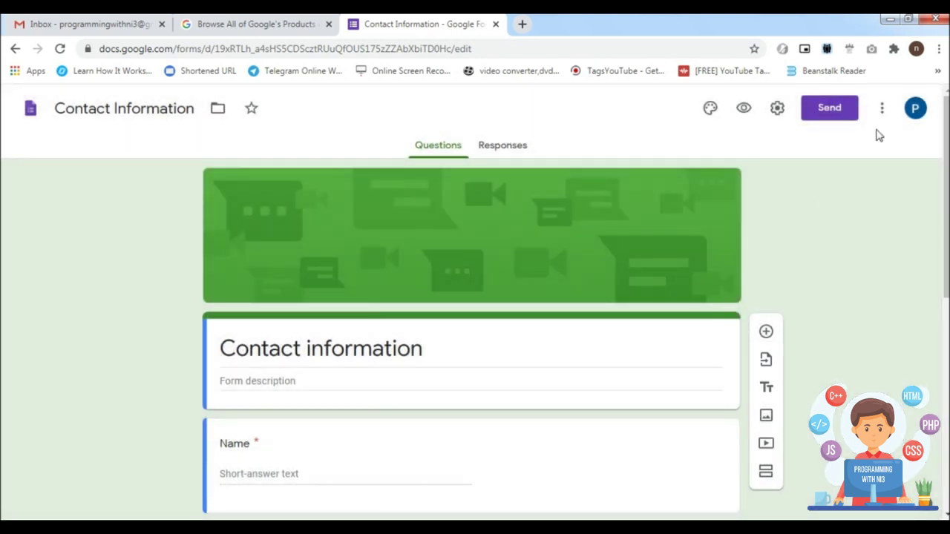
Make a copy of the Contact Information form named "Contact Form2" in My Drive.
click(882, 109)
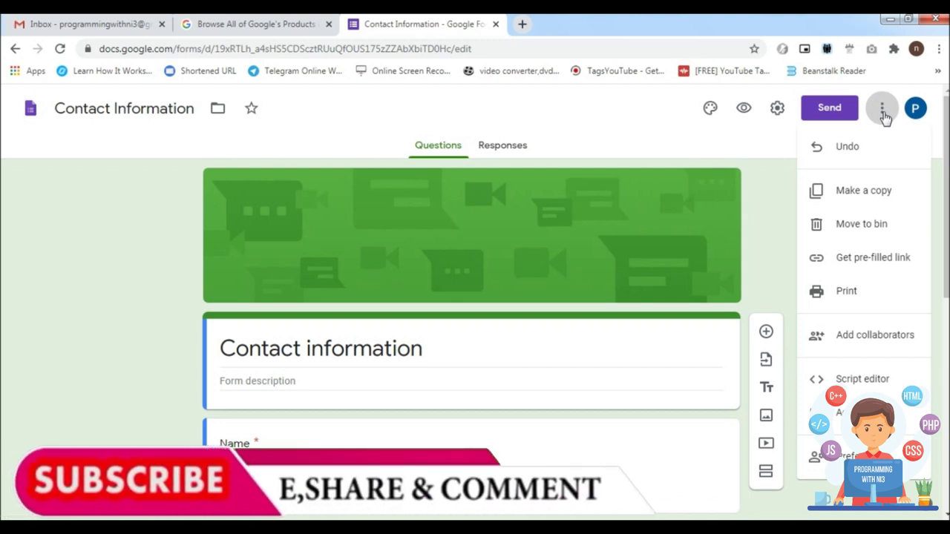
click(858, 193)
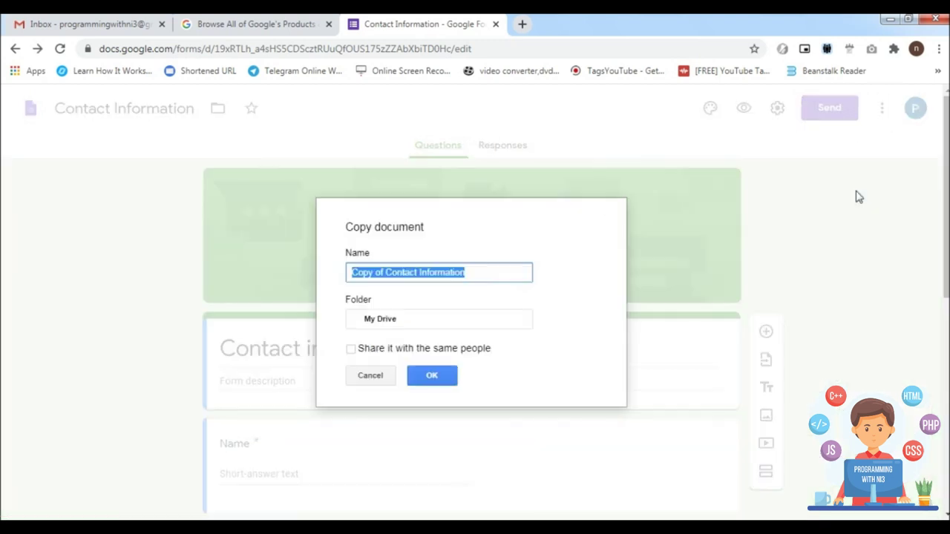
click(390, 256)
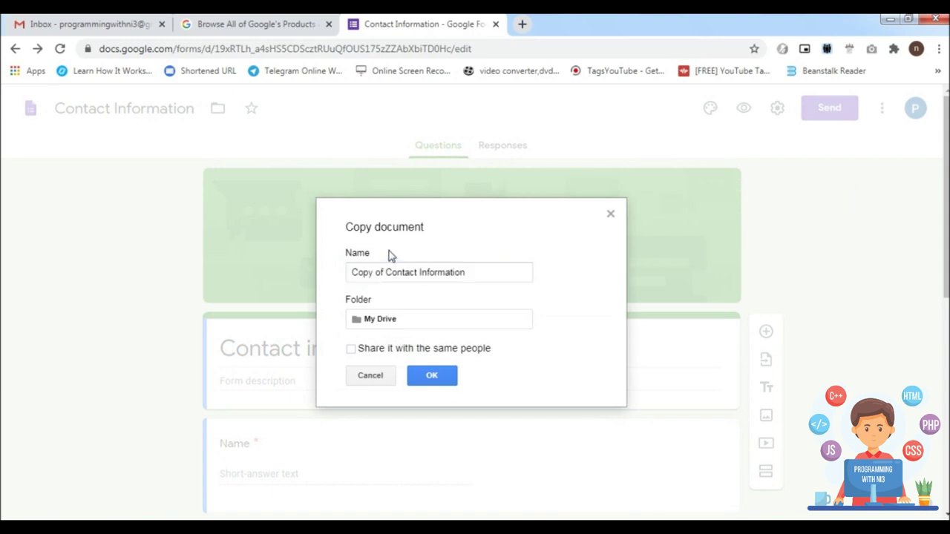
click(474, 269)
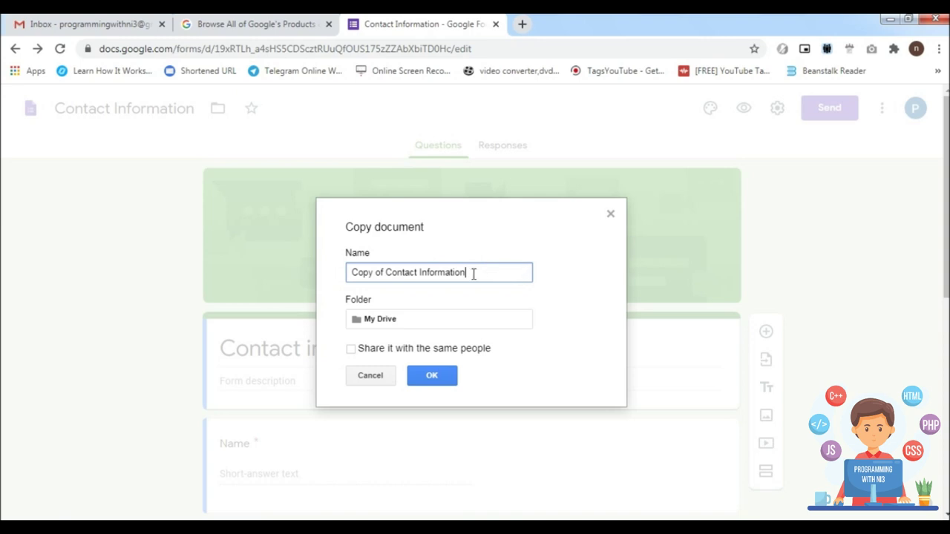
click(386, 273)
key(BackSpace)
key(BackSpace)
key(BackSpace)
key(BackSpace)
key(BackSpace)
key(BackSpace)
key(BackSpace)
key(BackSpace)
key(End)
key(BackSpace)
key(BackSpace)
key(BackSpace)
key(BackSpace)
key(BackSpace)
key(BackSpace)
key(BackSpace)
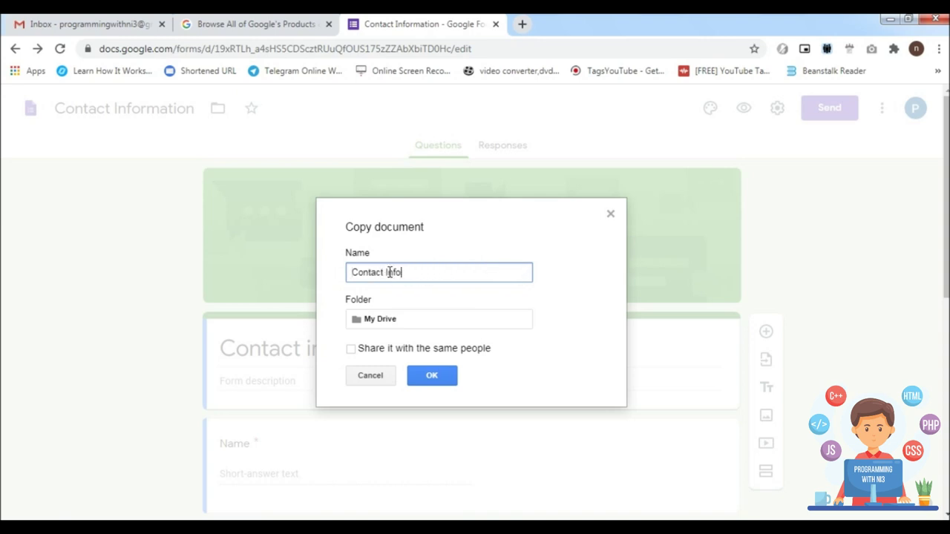
text(Form2)
click(431, 375)
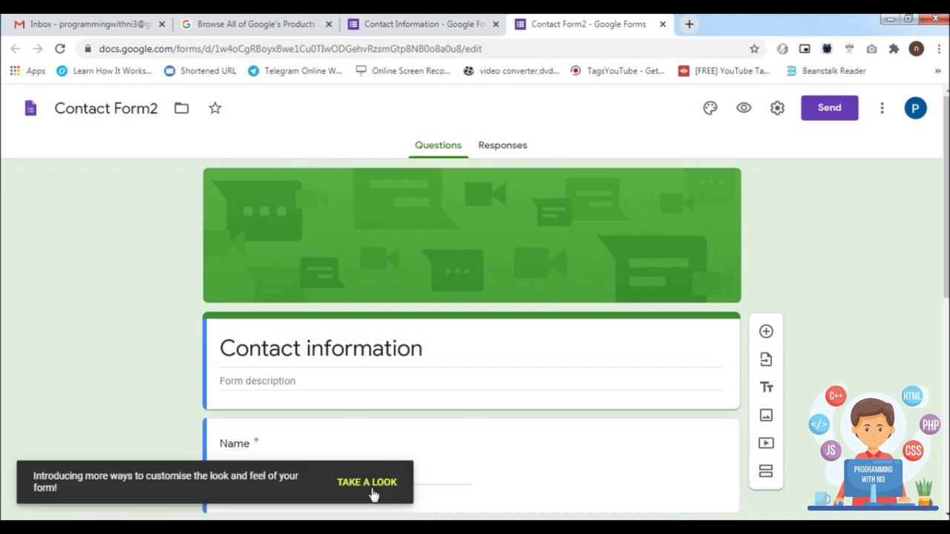
View the theme options of Contact Form2 and set the form to accept responses.
click(369, 483)
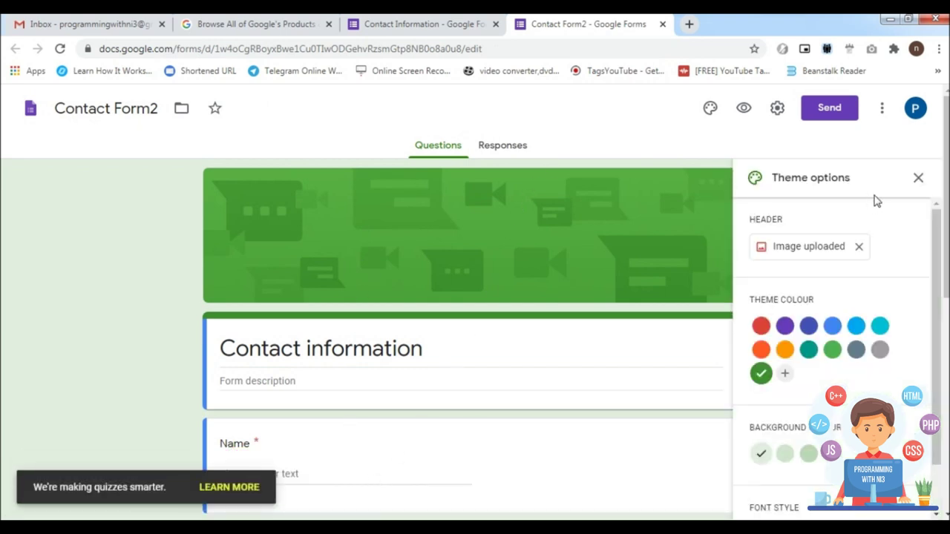
click(918, 178)
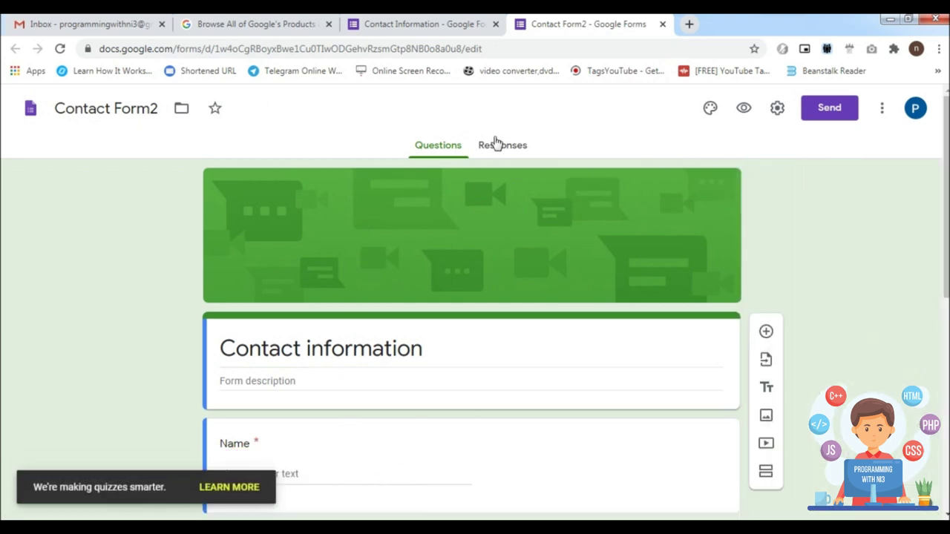
click(496, 143)
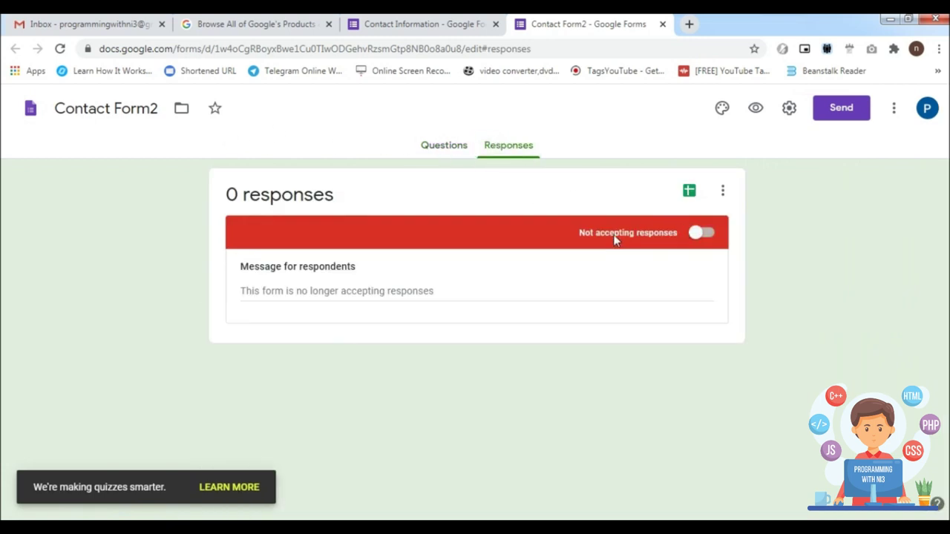
click(708, 236)
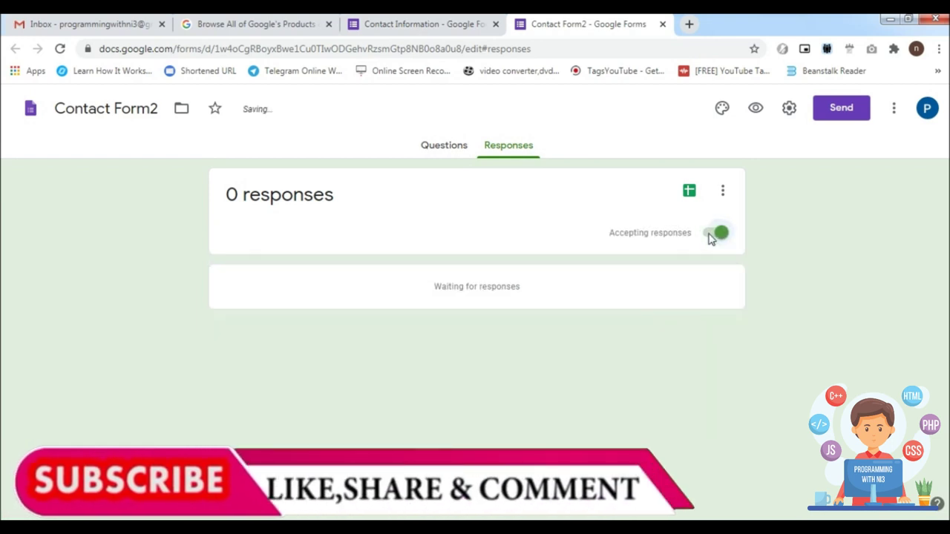
View the further response options of Contact Form2, including notifications, response destination and CSV download, and close them without choosing one.
click(724, 191)
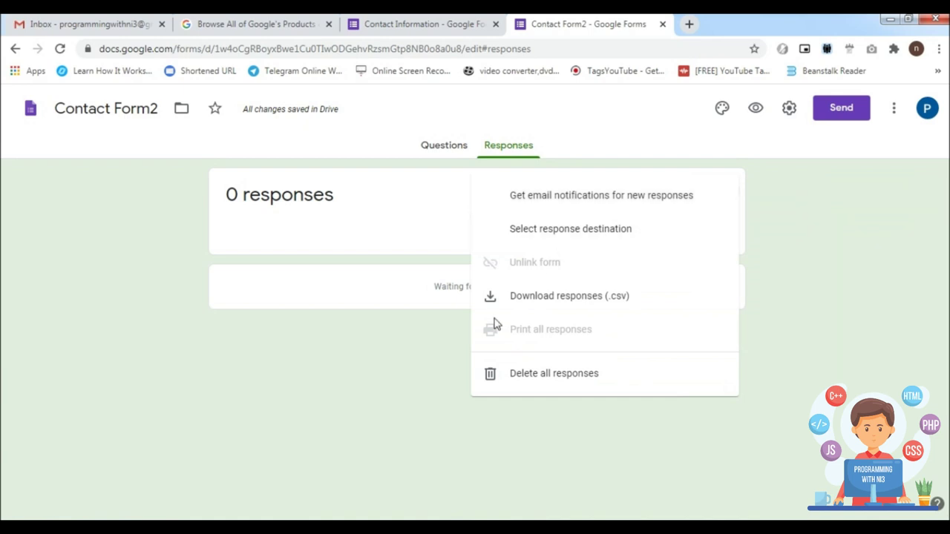
click(800, 230)
click(726, 195)
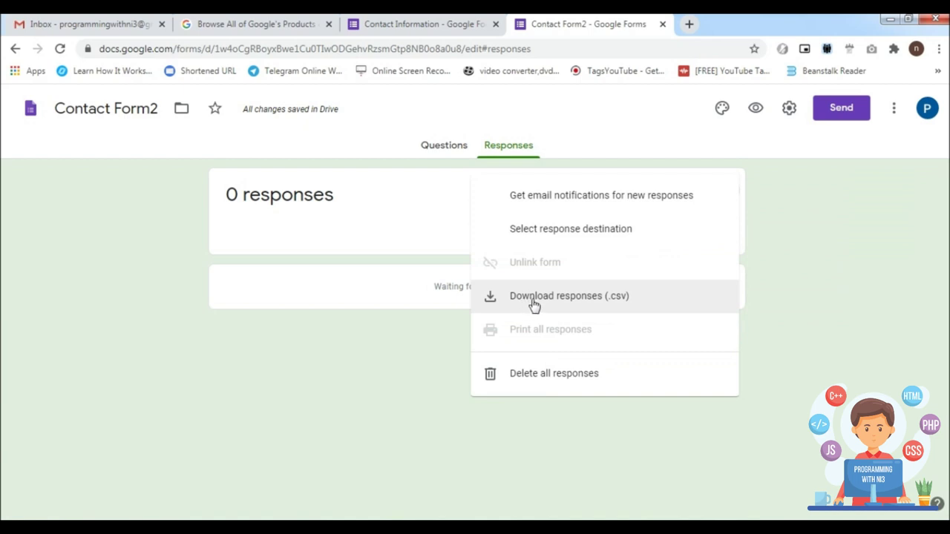
click(822, 252)
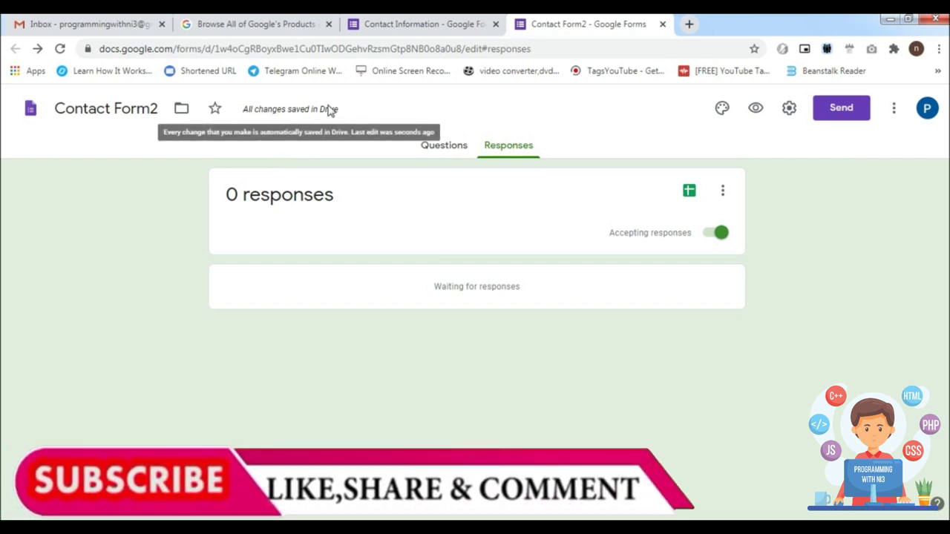
Return from both Contact Form2 and the Contact Information form to the Forms home page and view the recent forms.
click(30, 111)
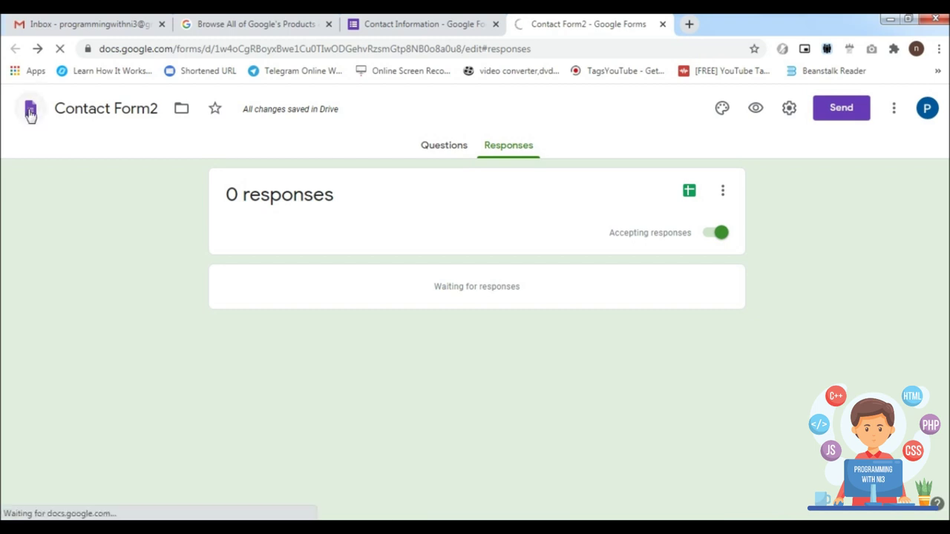
click(377, 23)
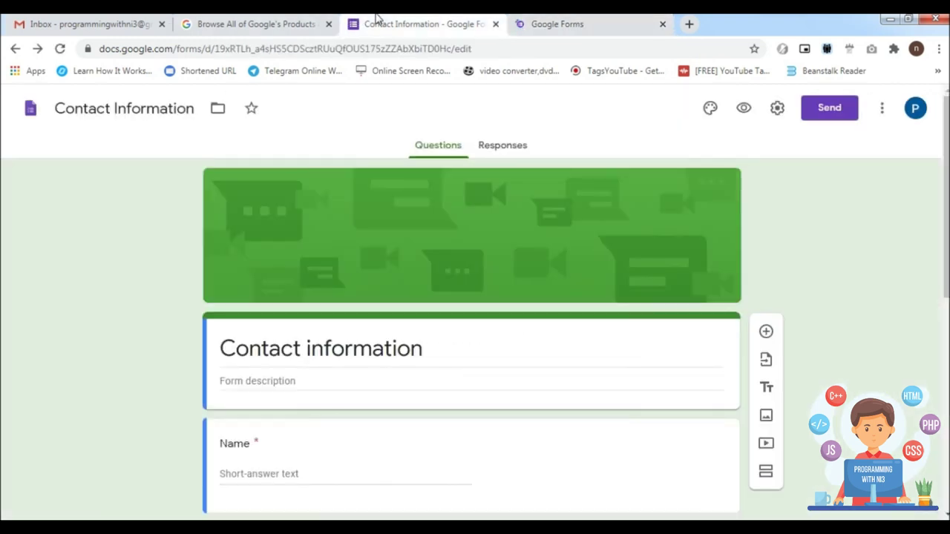
click(30, 111)
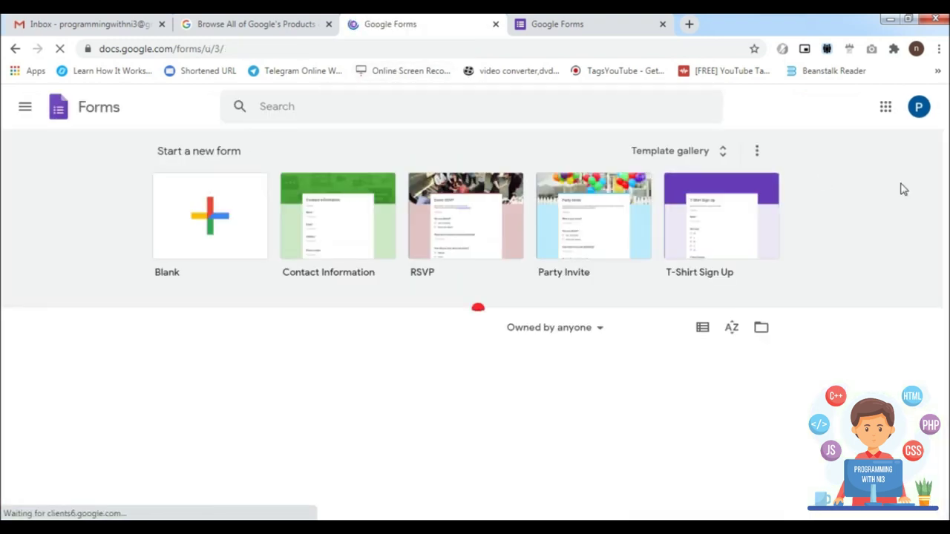
scroll(475, 326, down, 2)
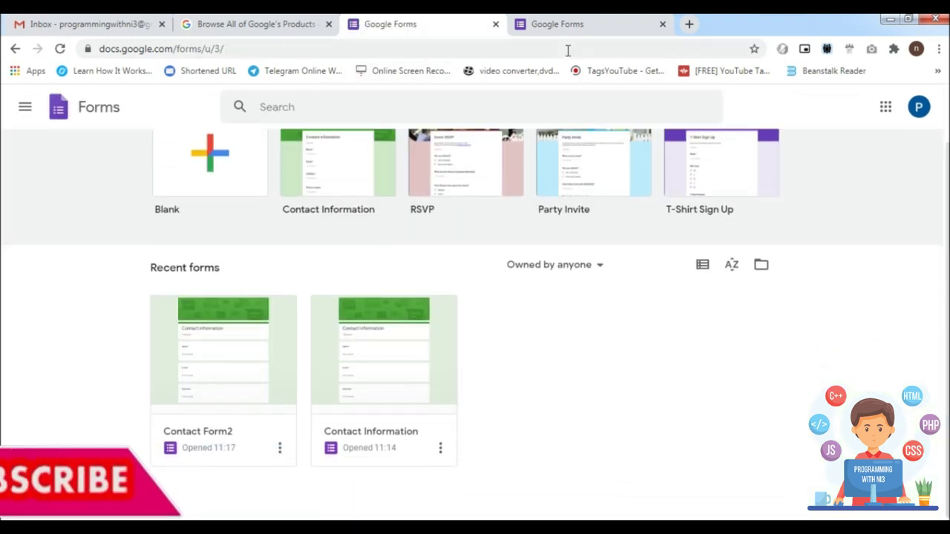
click(556, 23)
scroll(939, 334, down, 1)
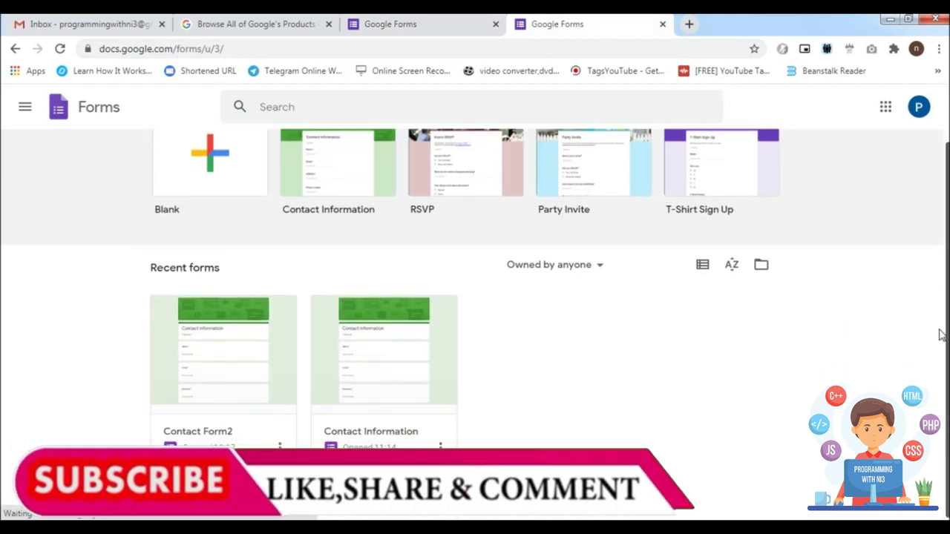